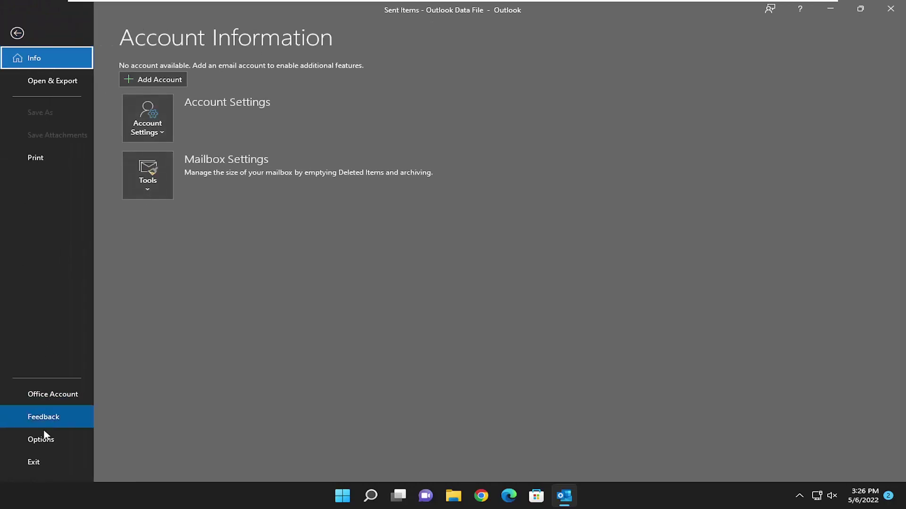
# Step: Bring up Outlook Options on the Mail page
pyautogui.click(38, 445)
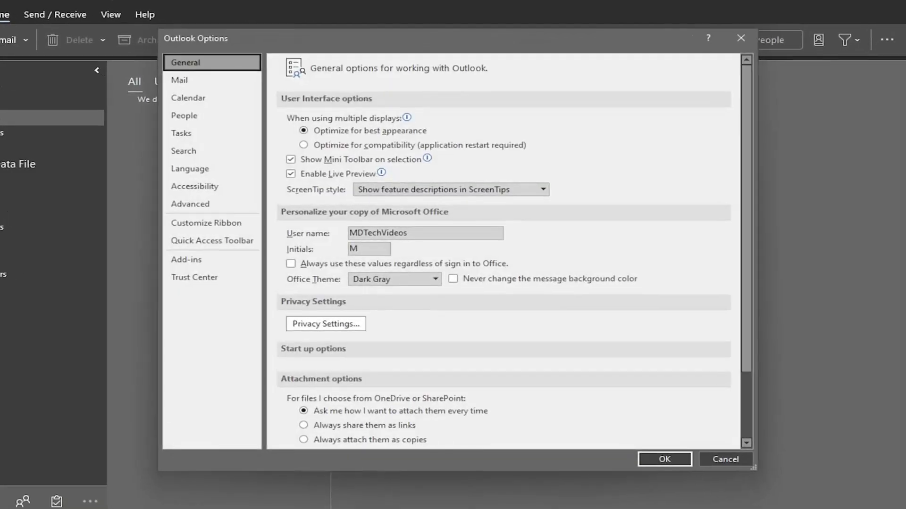
pyautogui.click(179, 82)
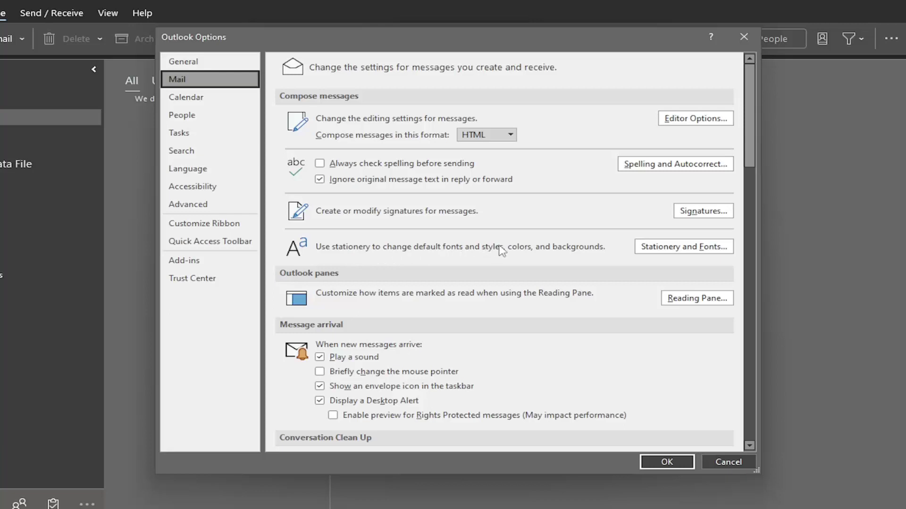
# Step: In Stationery and Fonts, preview themes such as Breeze, then cancel, leaving no theme chosen
pyautogui.click(691, 254)
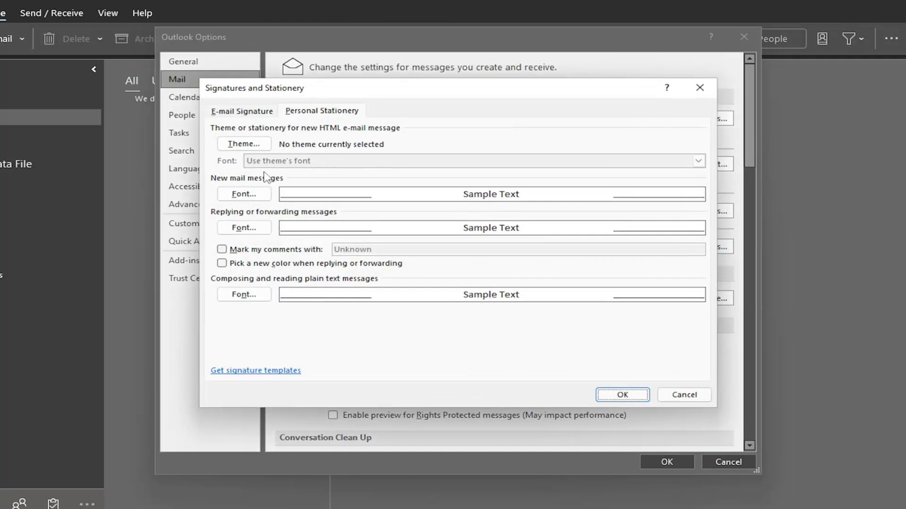
pyautogui.click(221, 193)
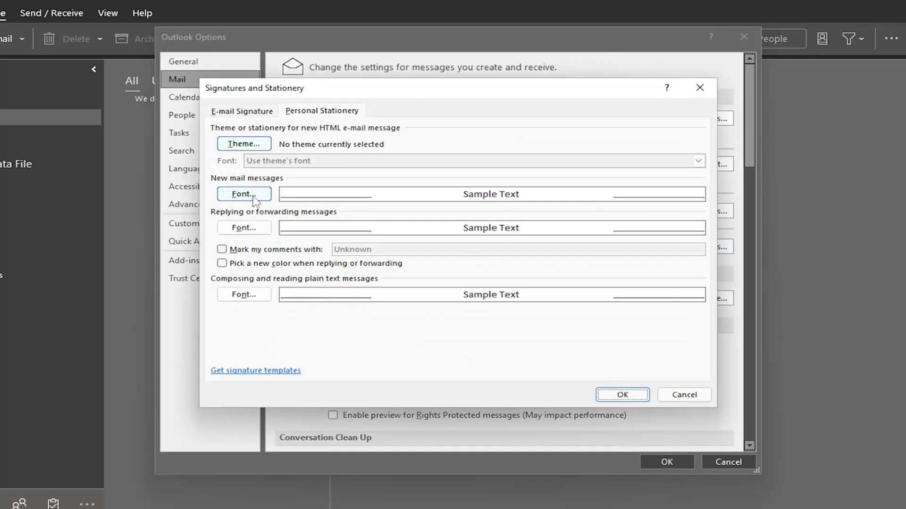
pyautogui.click(241, 146)
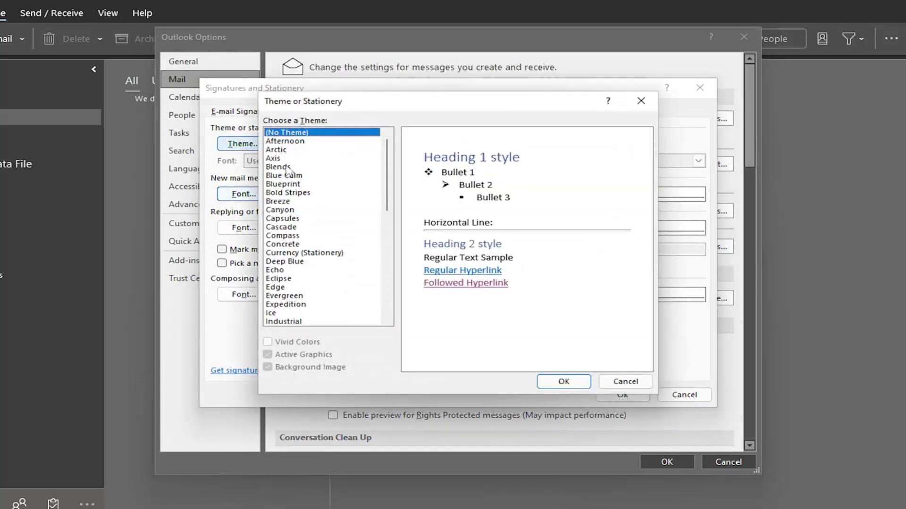
pyautogui.click(290, 228)
pyautogui.click(287, 201)
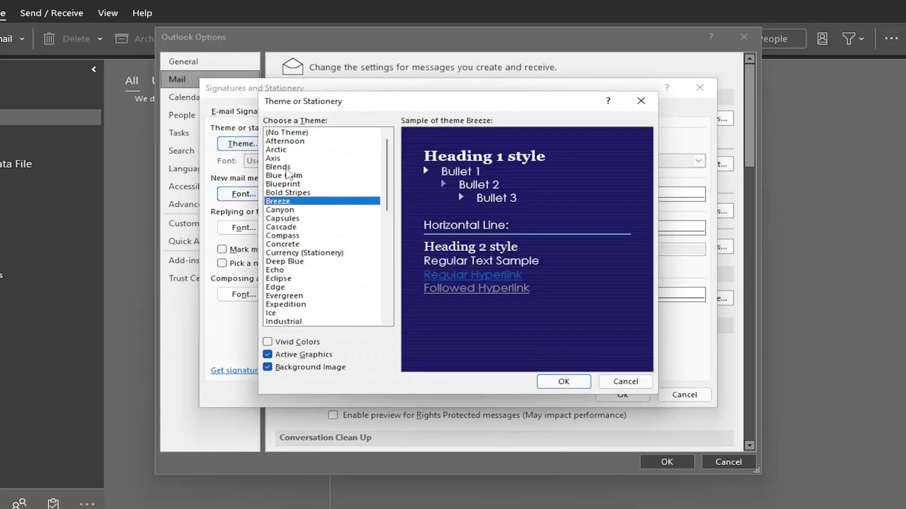
pyautogui.click(289, 167)
pyautogui.click(625, 382)
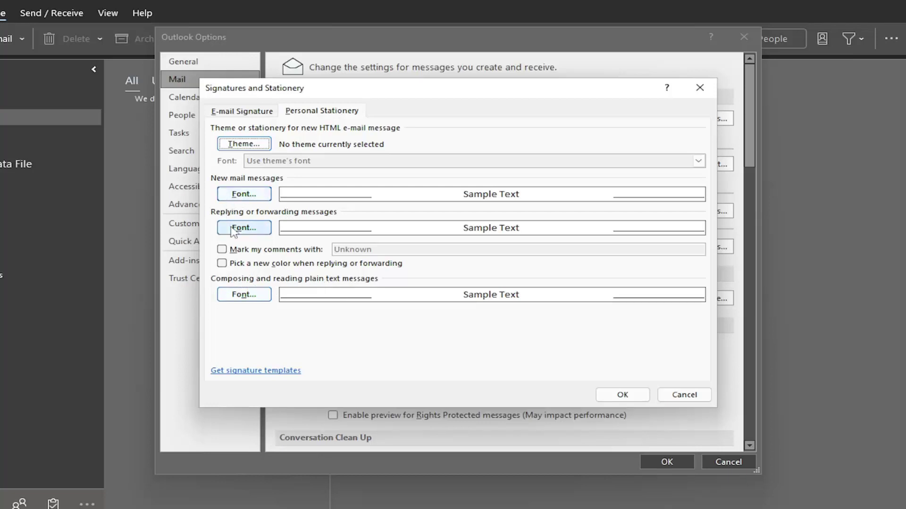
# Step: Confirm the new-message font stays +Body at size 11, then bring the Font dialog back up
pyautogui.click(244, 195)
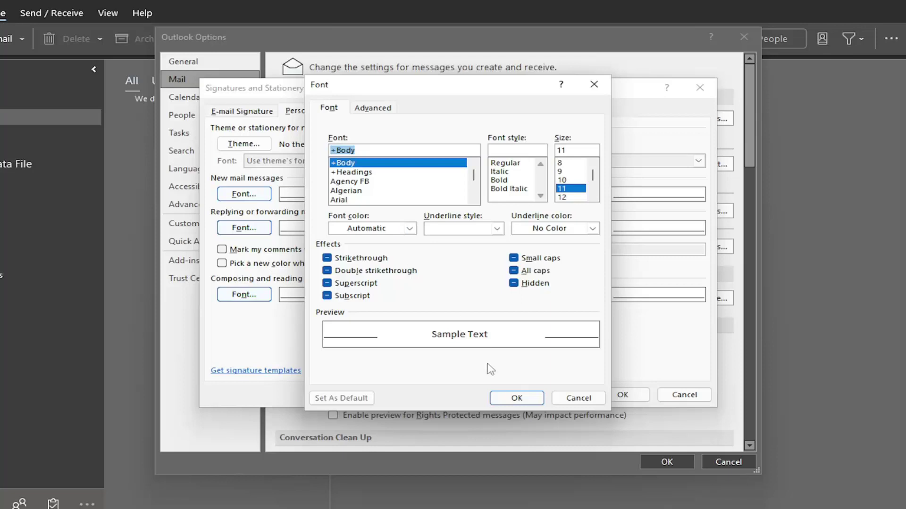
pyautogui.click(517, 399)
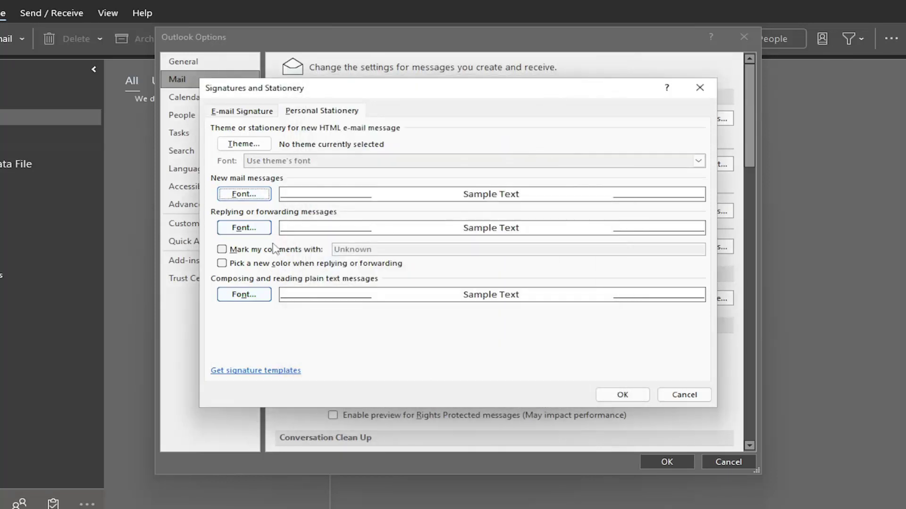
pyautogui.click(259, 196)
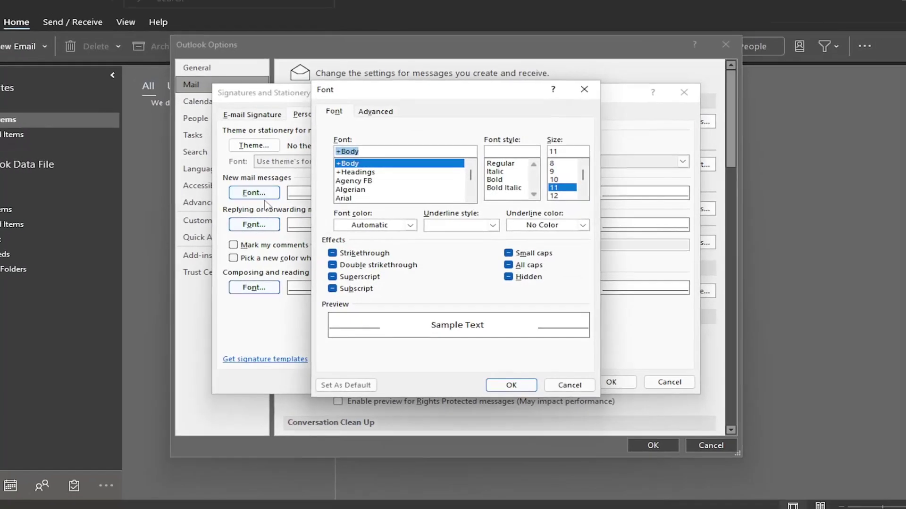
pyautogui.click(534, 223)
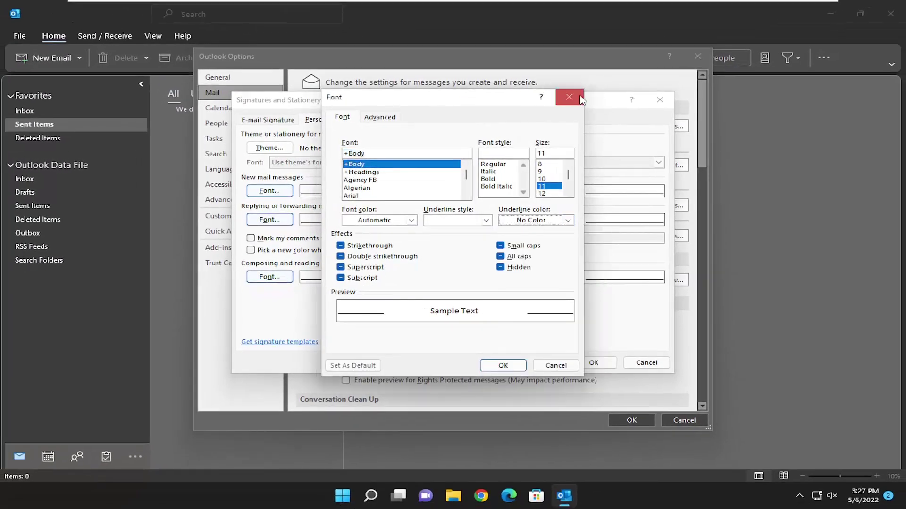